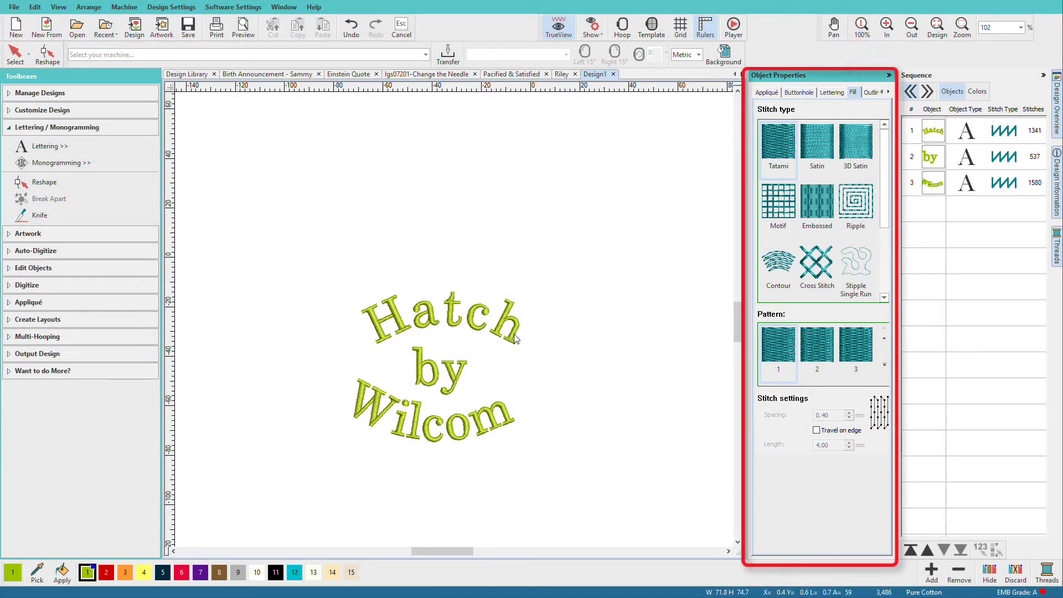
# Step: Select the arched 'Hatch' lettering to show its Satin fill with auto spacing
pyautogui.click(506, 334)
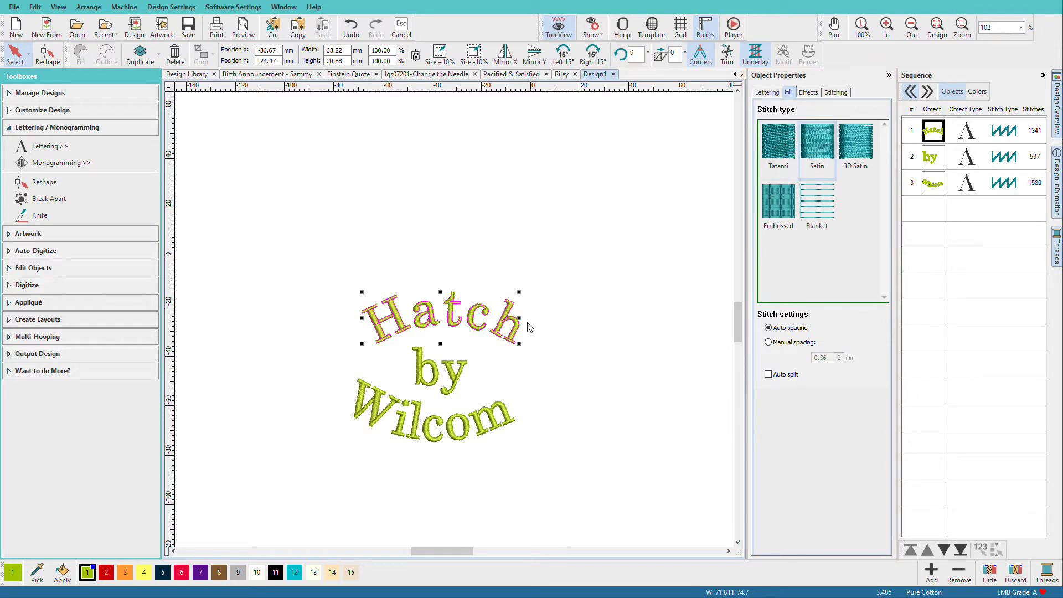
# Step: Move the 'by' lettering above 'Hatch' and enlarge it
pyautogui.click(455, 379)
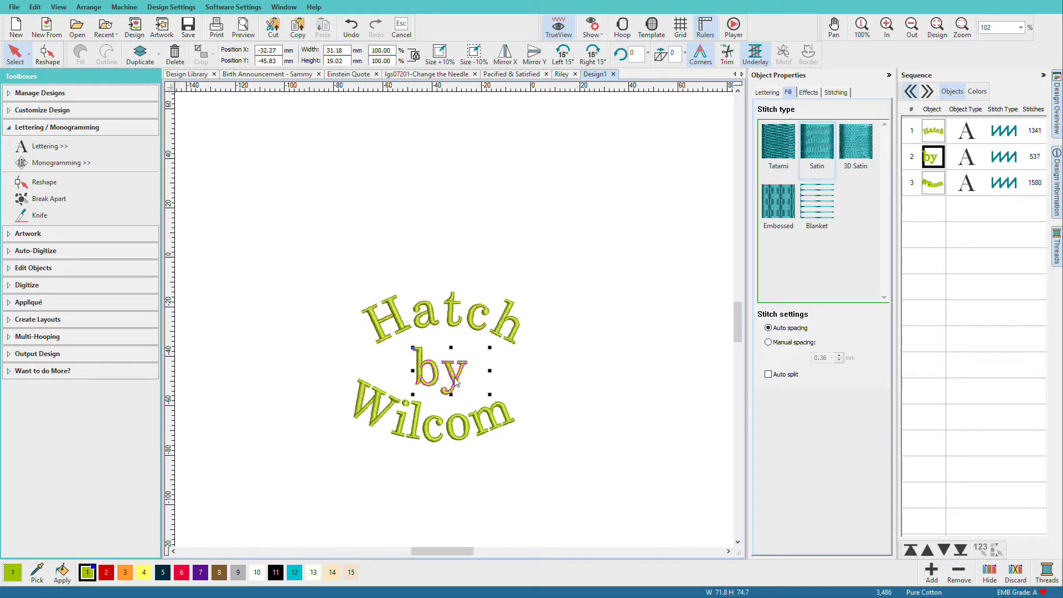
pyautogui.moveTo(455, 379); pyautogui.dragTo(480, 210)
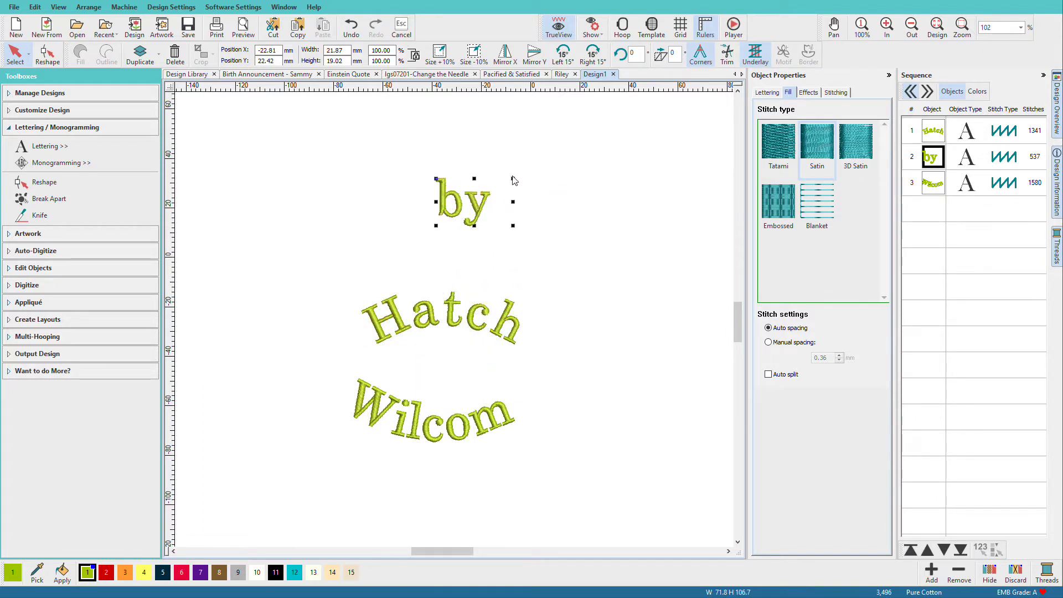
pyautogui.moveTo(512, 179); pyautogui.dragTo(665, 84)
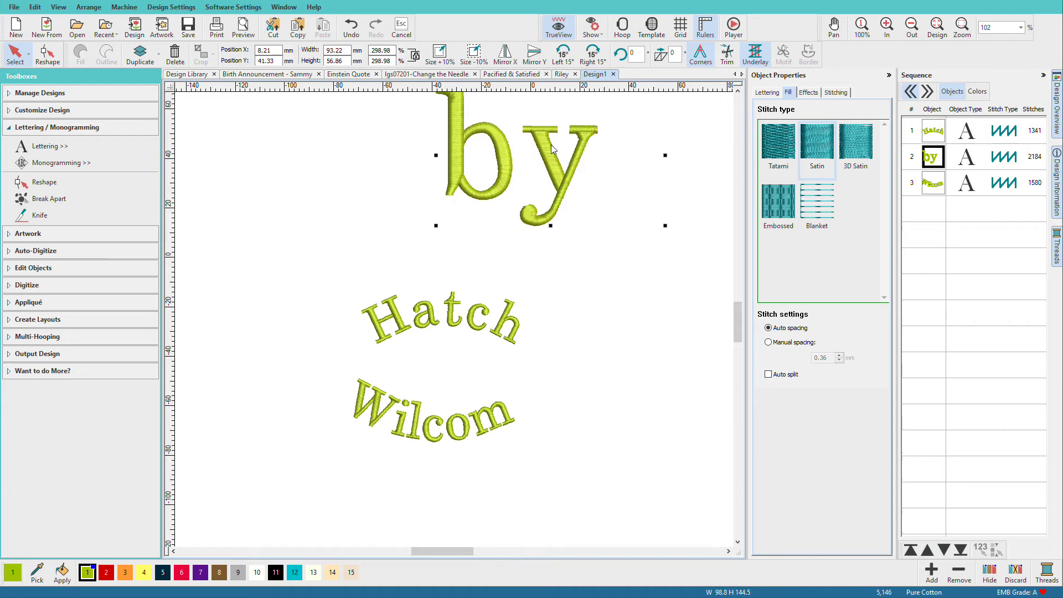
pyautogui.moveTo(506, 155); pyautogui.dragTo(472, 211)
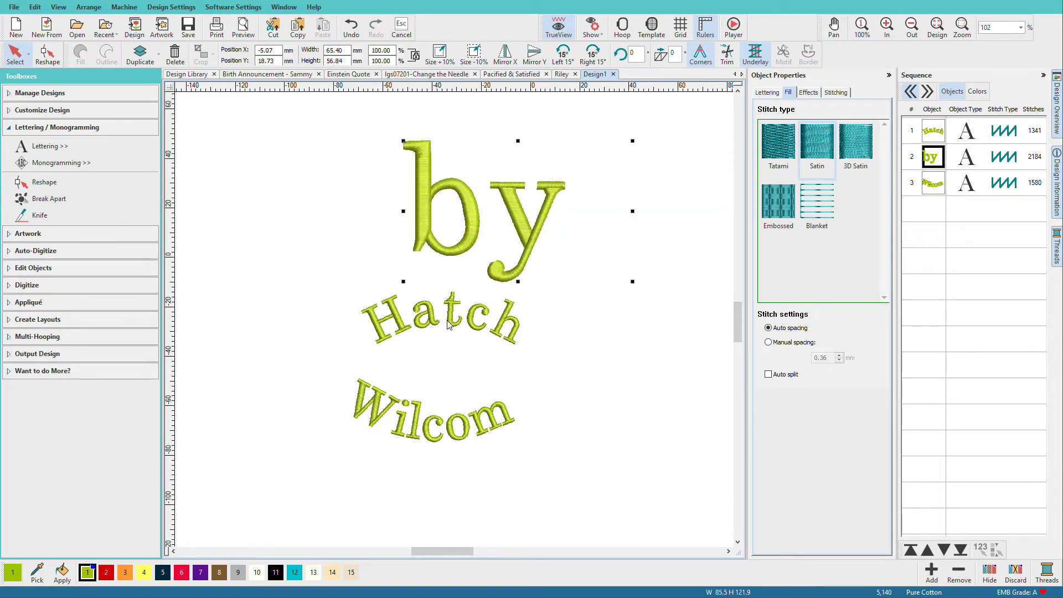
# Step: Lower 'Hatch' toward 'Wilcom' and enlarge 'by' further to about 118 × 72 mm
pyautogui.moveTo(448, 325)
pyautogui.mouseDown()
pyautogui.moveTo(436, 394)
pyautogui.moveTo(446, 372)
pyautogui.mouseUp()
pyautogui.moveTo(482, 227)
pyautogui.mouseDown()
pyautogui.moveTo(498, 234)
pyautogui.moveTo(447, 241)
pyautogui.mouseUp()
pyautogui.moveTo(598, 156); pyautogui.dragTo(684, 107)
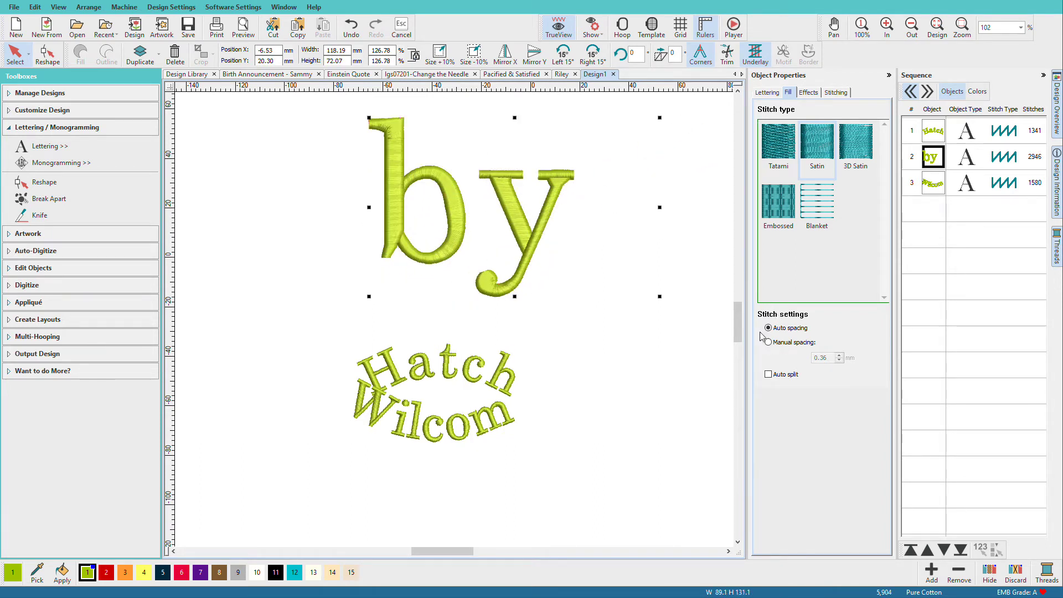
# Step: Turn on auto split for 'by', try Tatami, Embossed and 3D Satin fills, then return to Satin
pyautogui.click(768, 374)
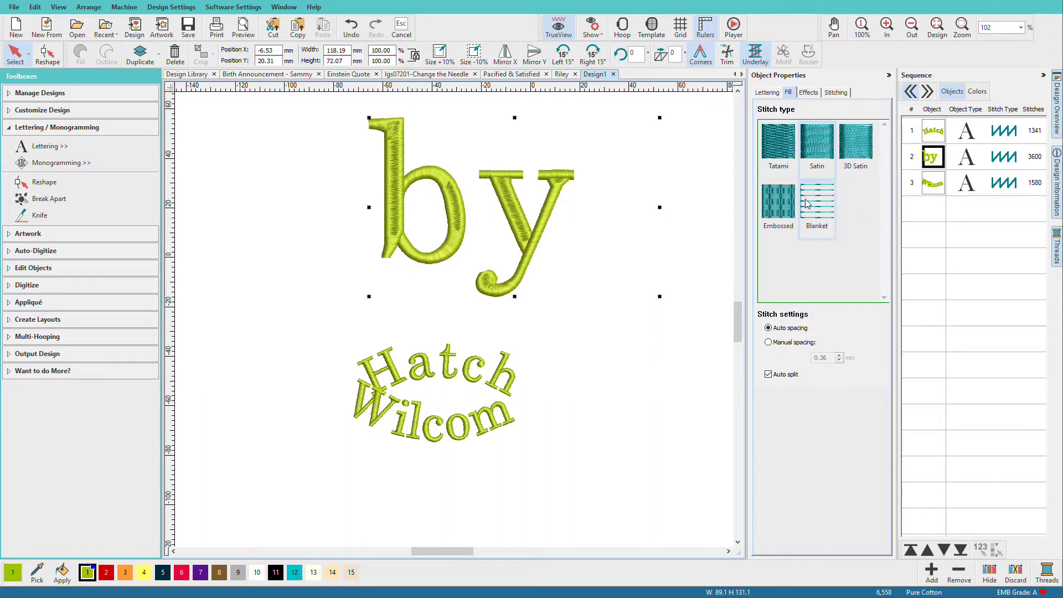
pyautogui.click(780, 152)
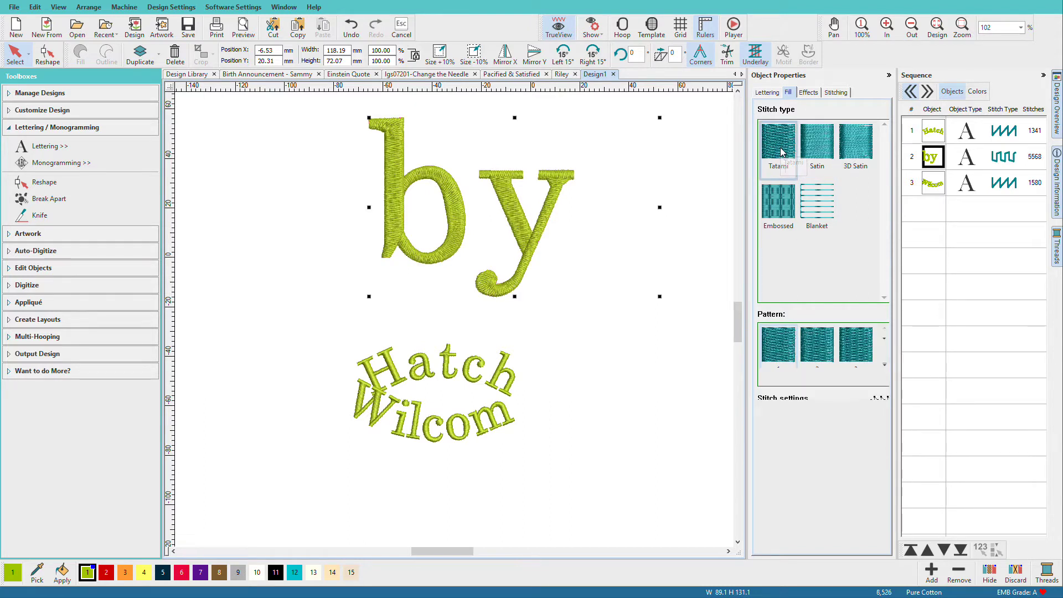
pyautogui.click(782, 207)
pyautogui.click(814, 142)
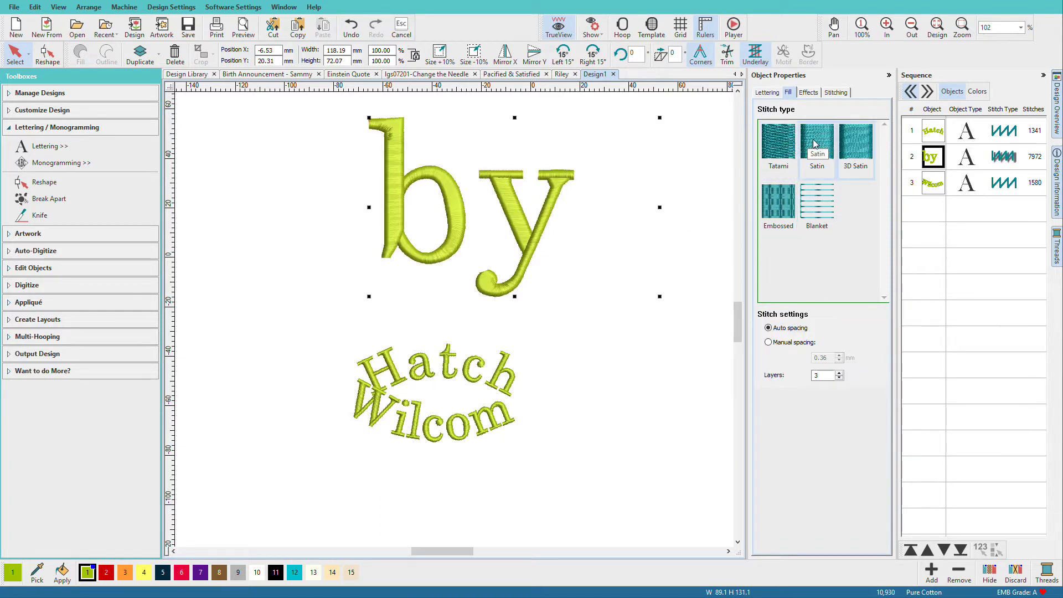
pyautogui.click(815, 143)
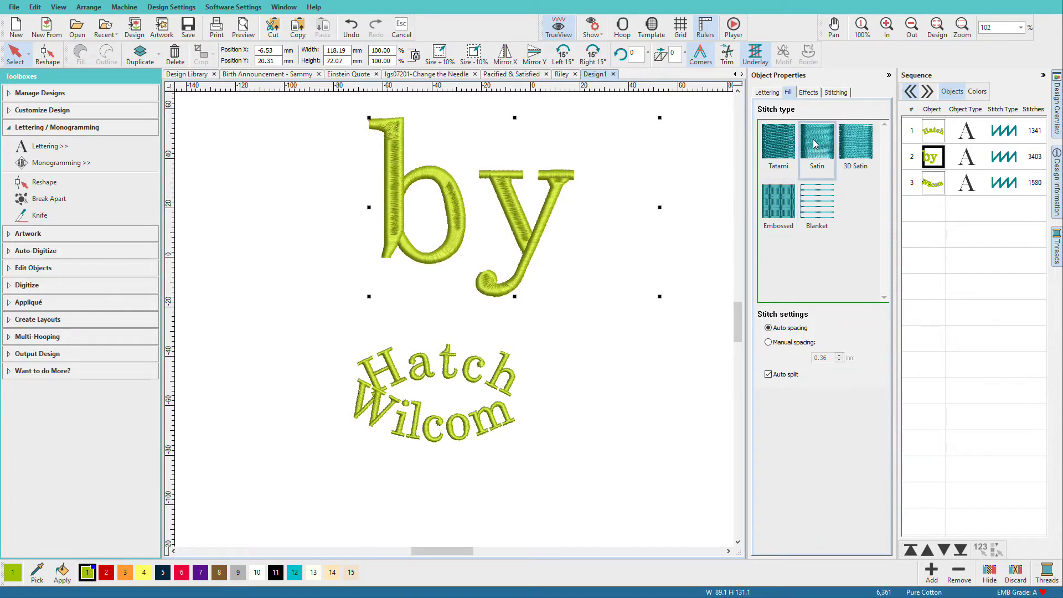
# Step: Give 'by' a single-row Chevron6 elastic embossed fill, width 6.00, height 3.00, column spacing 5.50
pyautogui.click(808, 92)
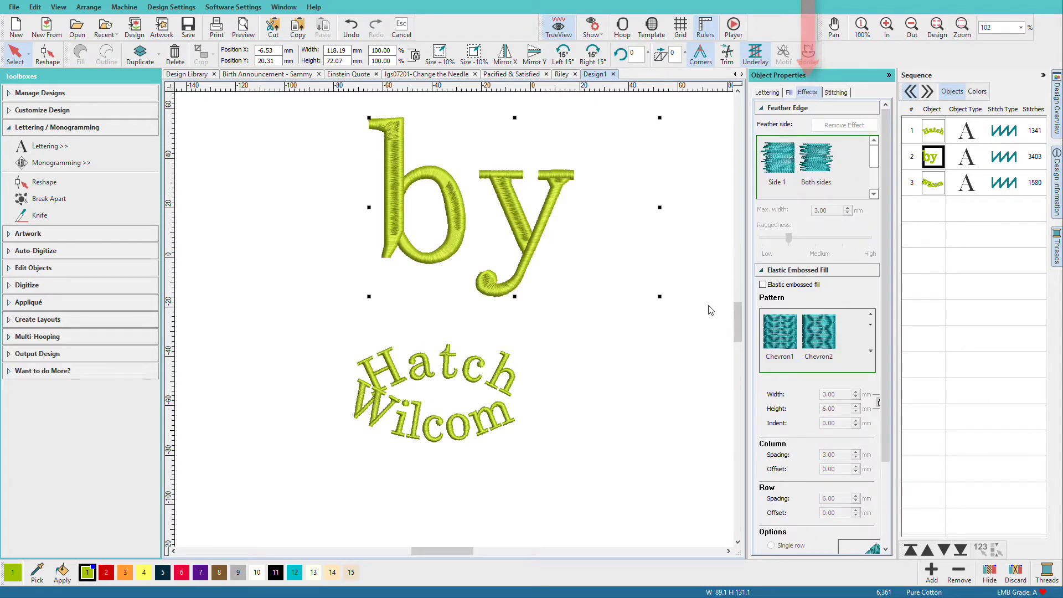
pyautogui.click(763, 286)
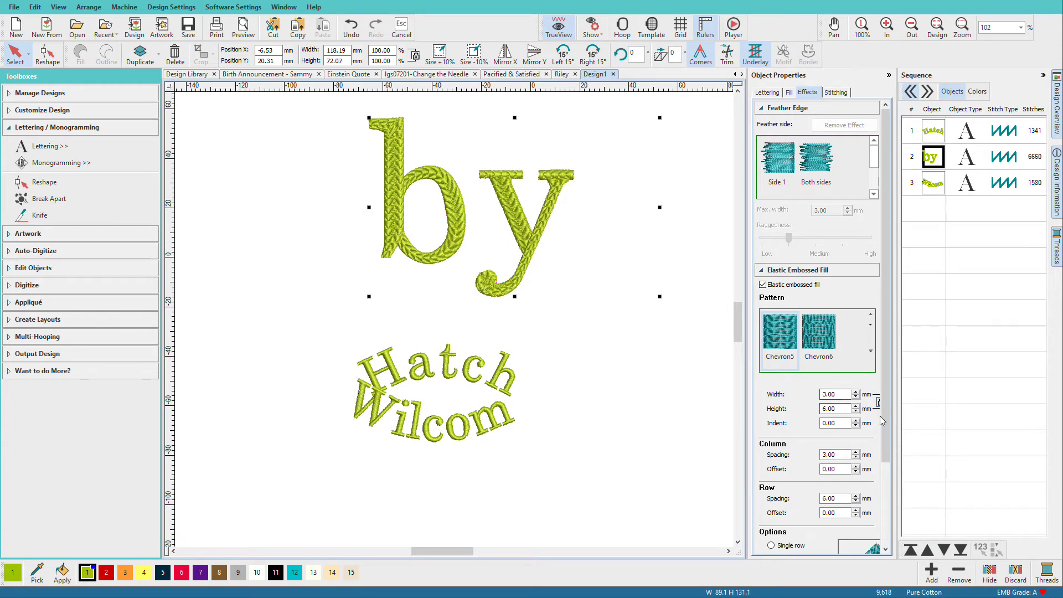
pyautogui.scroll(-1, 884, 448)
pyautogui.moveTo(884, 448); pyautogui.dragTo(873, 501)
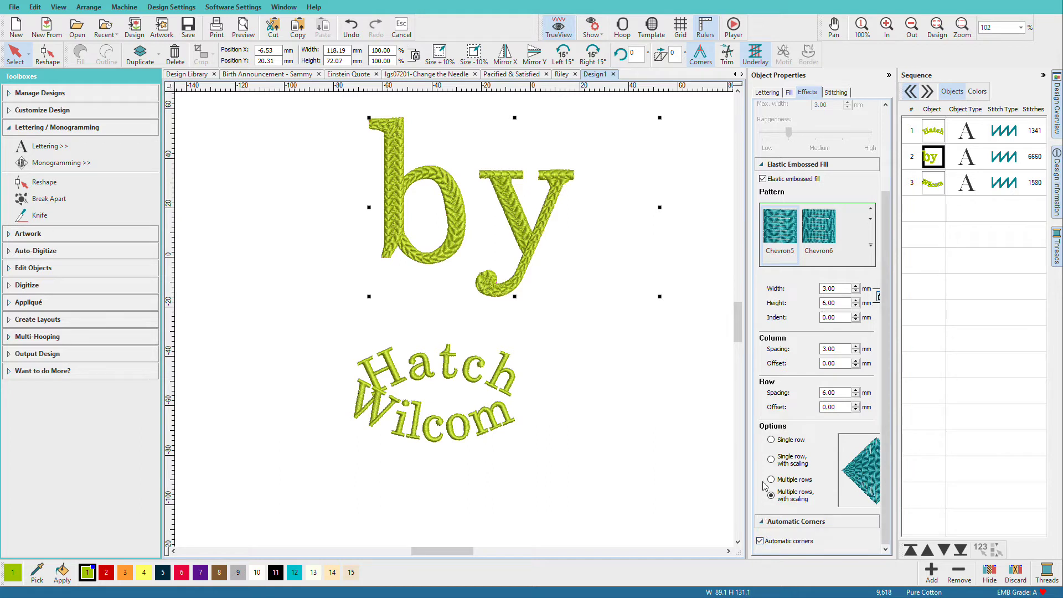
pyautogui.click(771, 439)
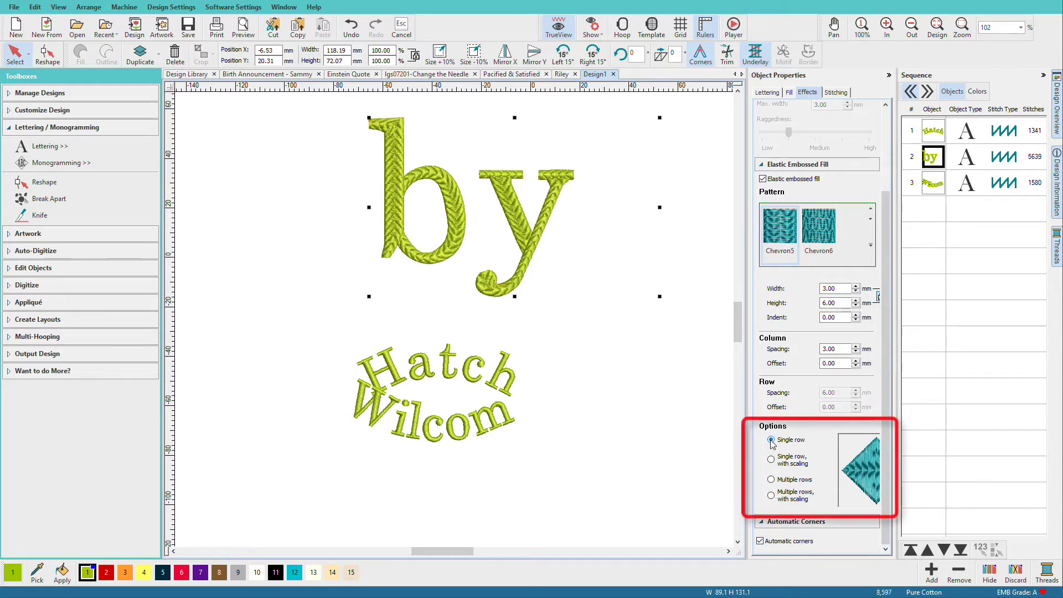
pyautogui.click(823, 242)
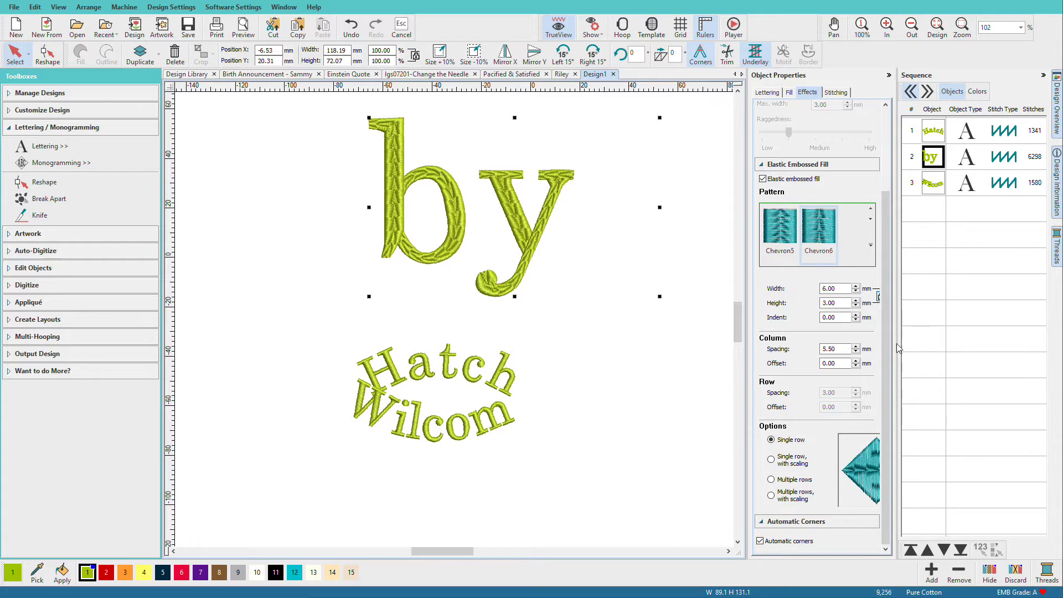
# Step: Try Basket, Arrow1, Brick and Chevron3 embossed patterns, settling on the Chevron5 herringbone
pyautogui.click(871, 247)
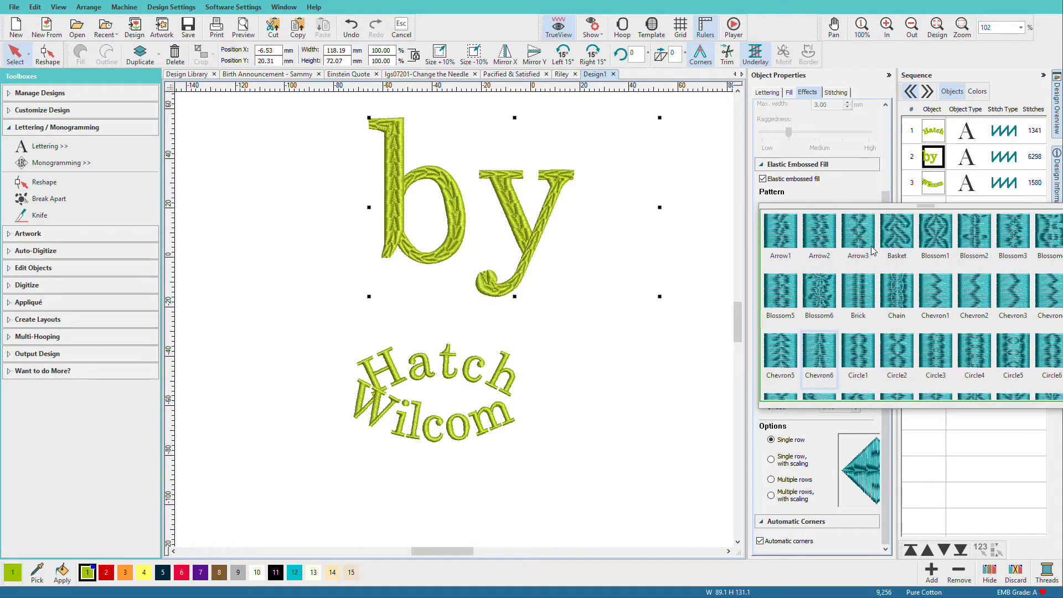
pyautogui.moveTo(936, 215); pyautogui.dragTo(966, 232)
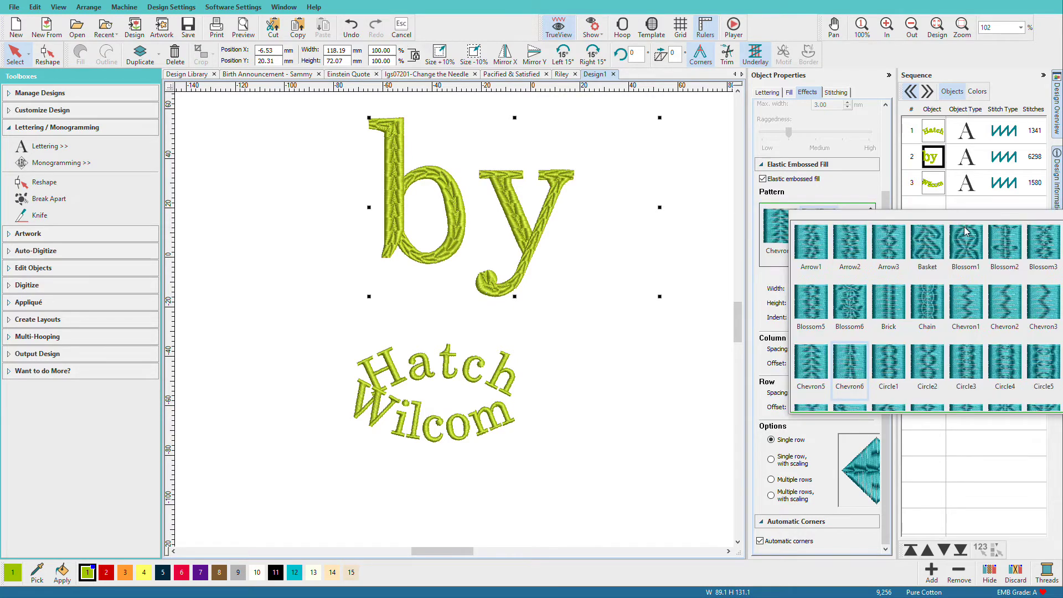
pyautogui.click(931, 241)
pyautogui.moveTo(964, 222); pyautogui.dragTo(934, 221)
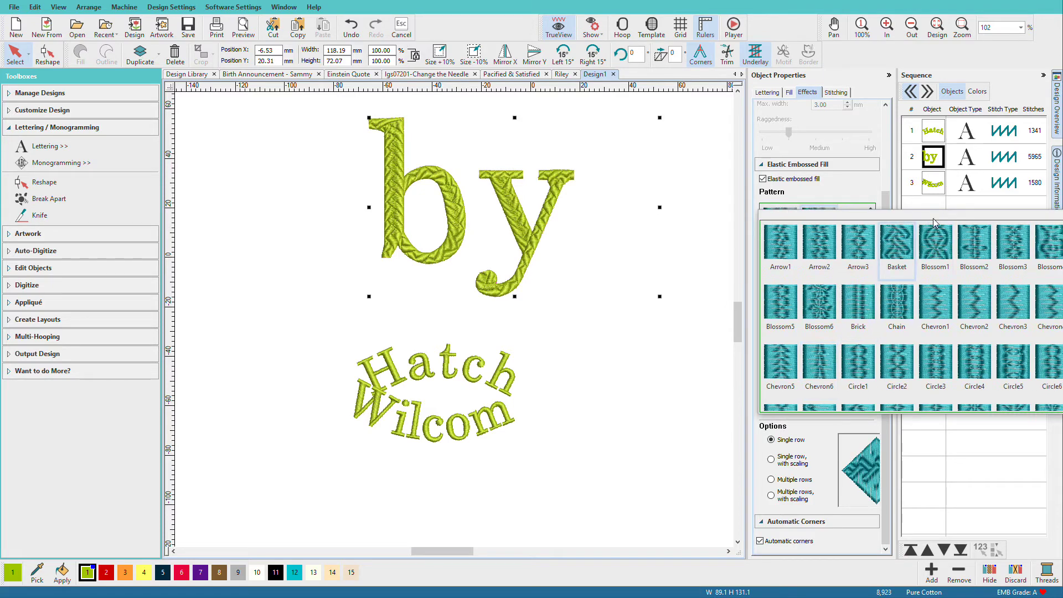
pyautogui.click(790, 237)
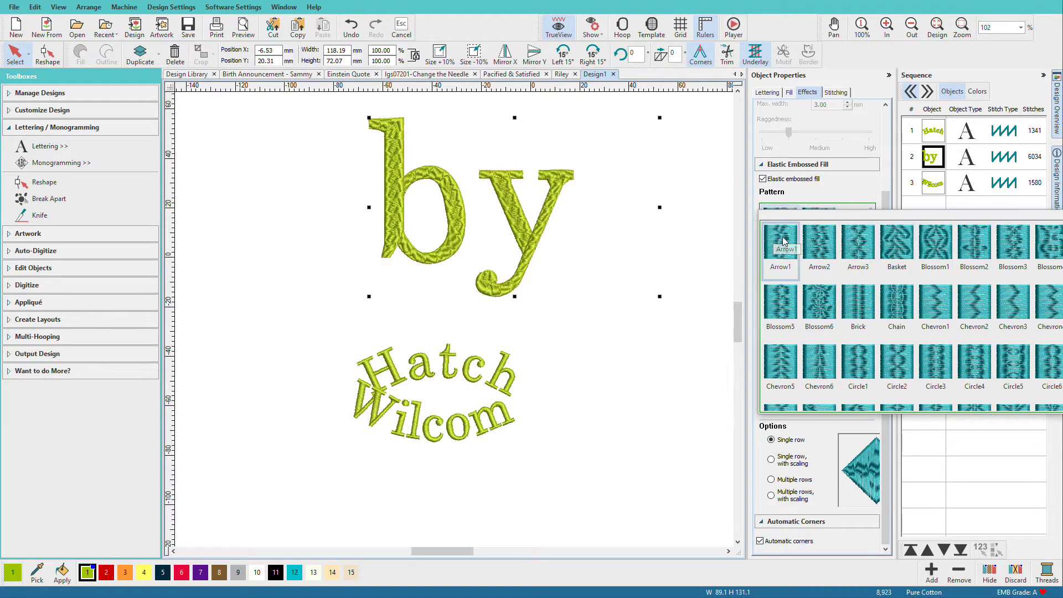
pyautogui.click(854, 309)
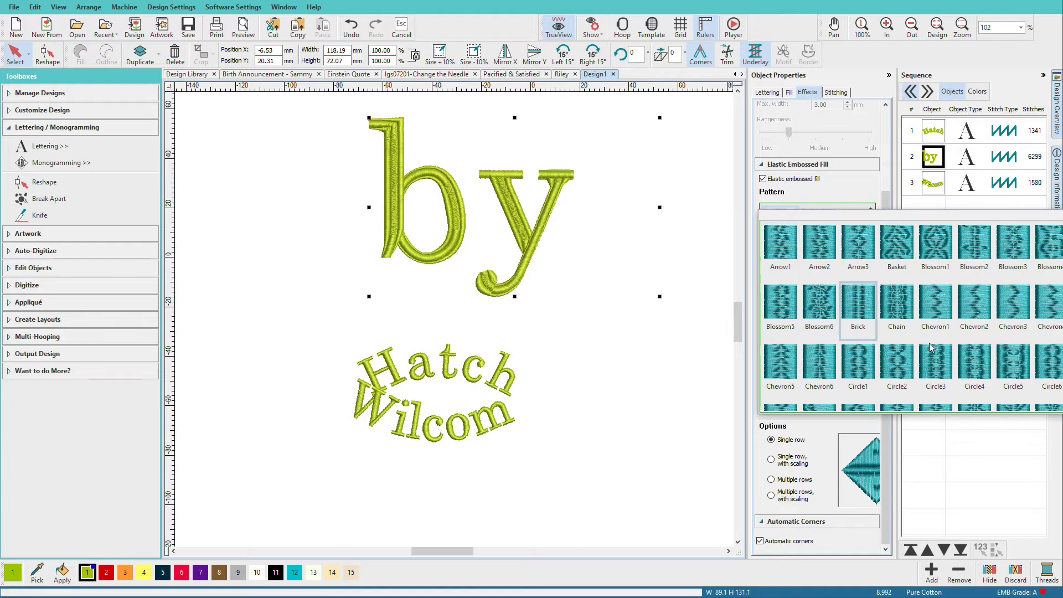
pyautogui.click(1015, 306)
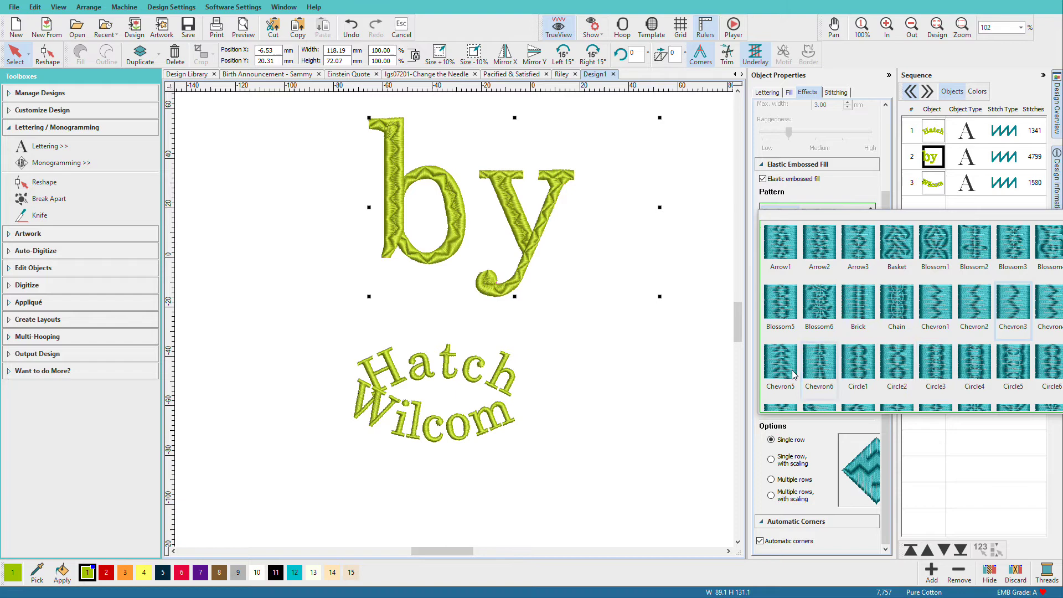
pyautogui.click(777, 365)
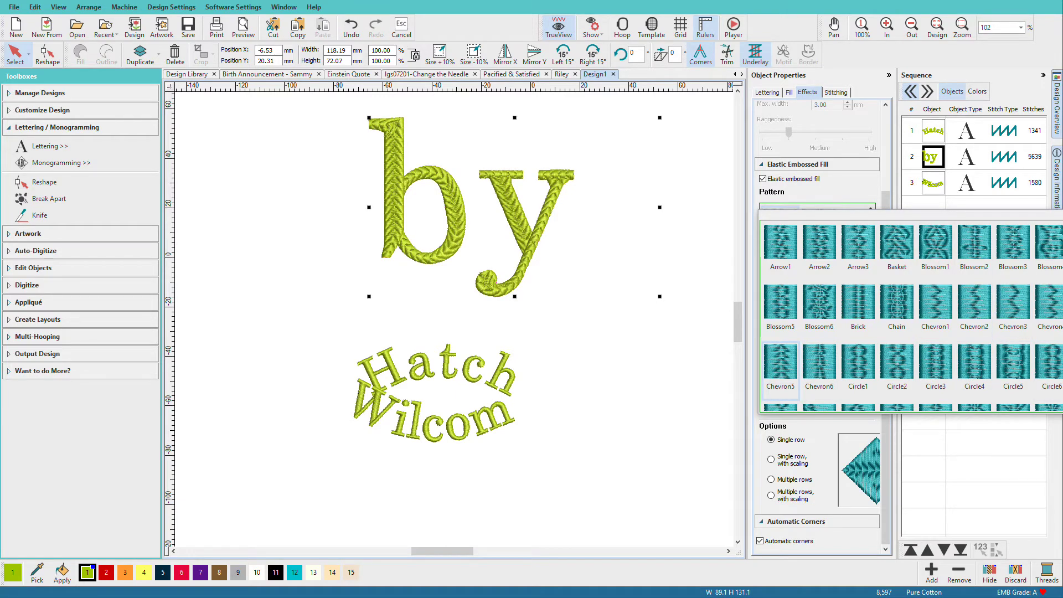
pyautogui.press('Escape')
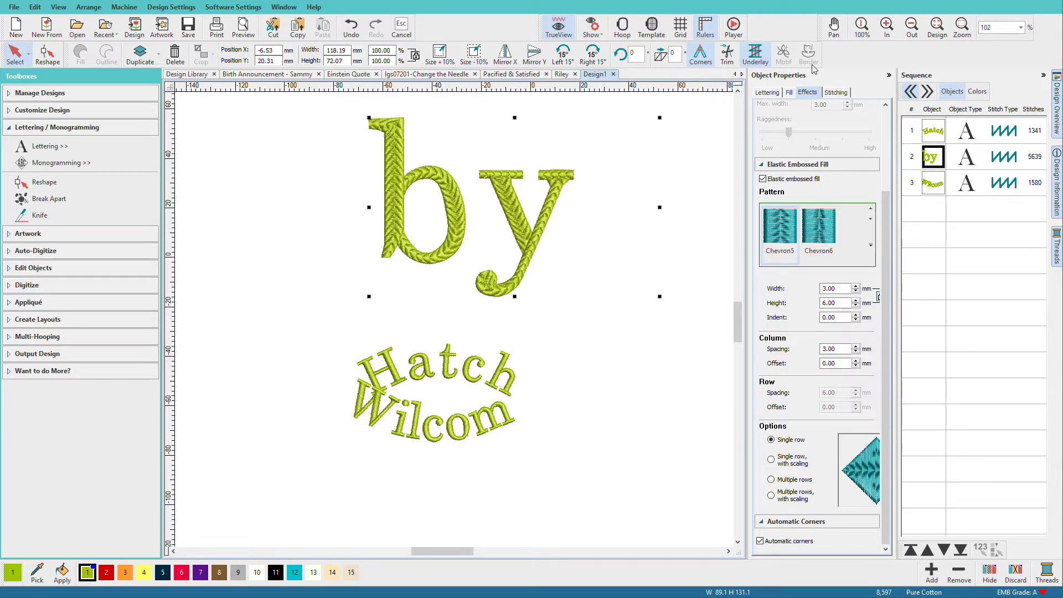
# Step: Show the 'by' stitching settings: Edge Run plus Zigzag underlay, 0.20 mm pull compensation
pyautogui.click(837, 92)
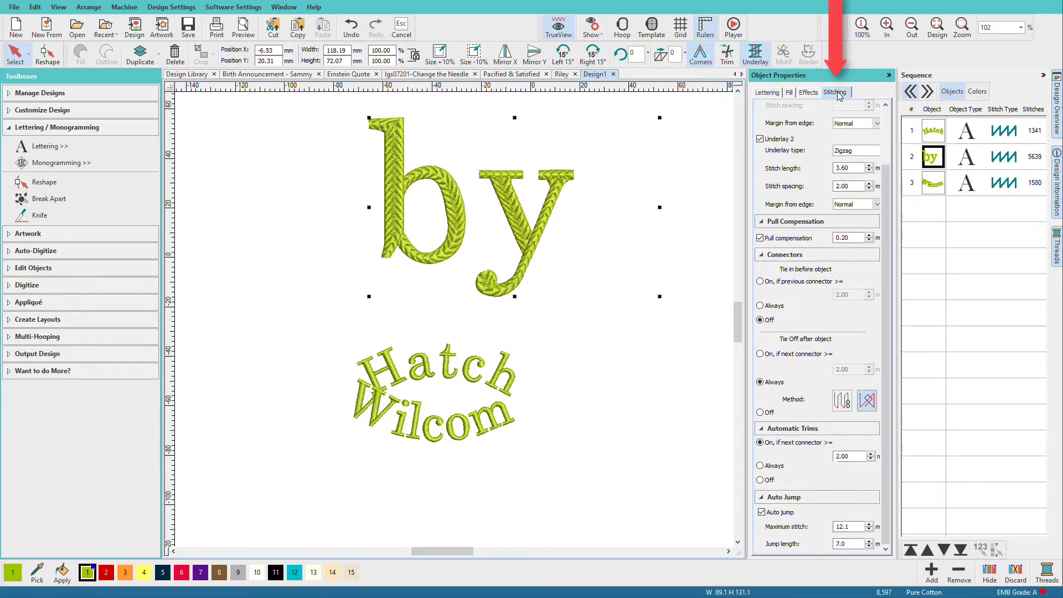
pyautogui.scroll(3, 886, 105)
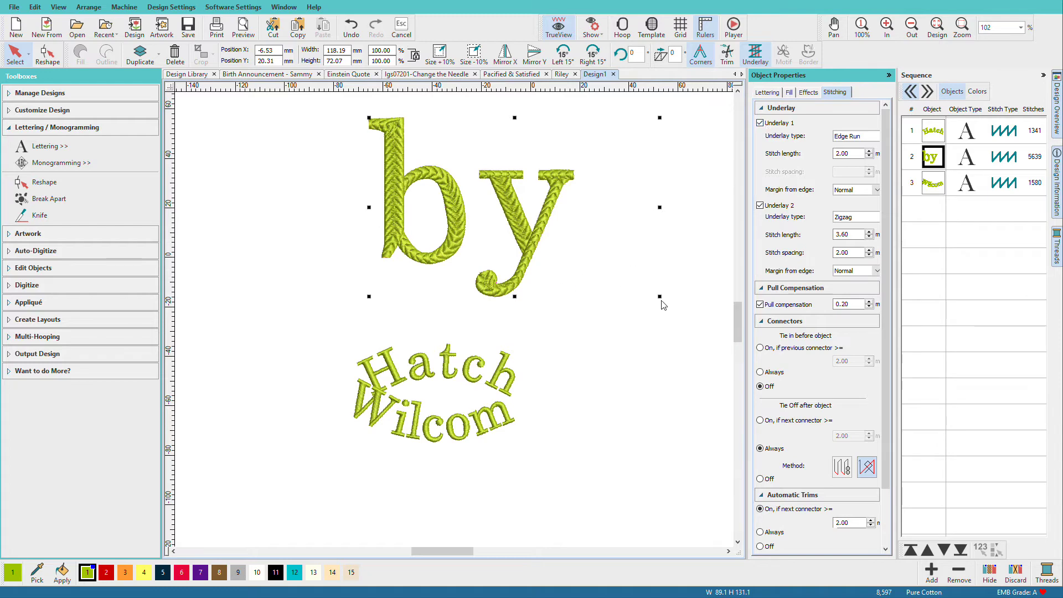
# Step: Compare a half-size 'by' with Center Run underlay, then restore it to about 118 × 72 mm
pyautogui.moveTo(659, 296); pyautogui.dragTo(480, 170)
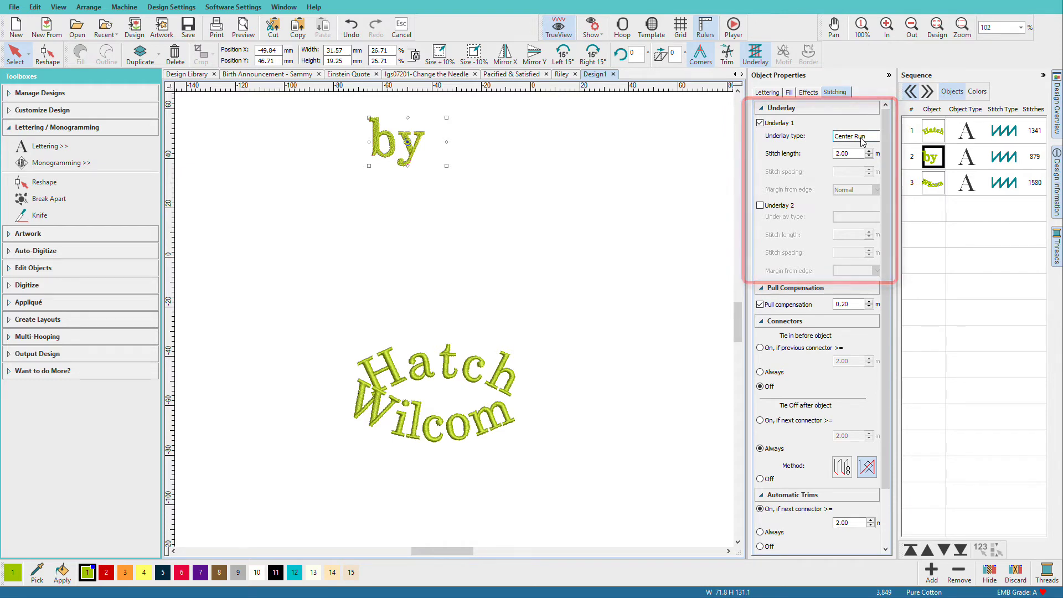
pyautogui.hotkey('ctrl', 'z')
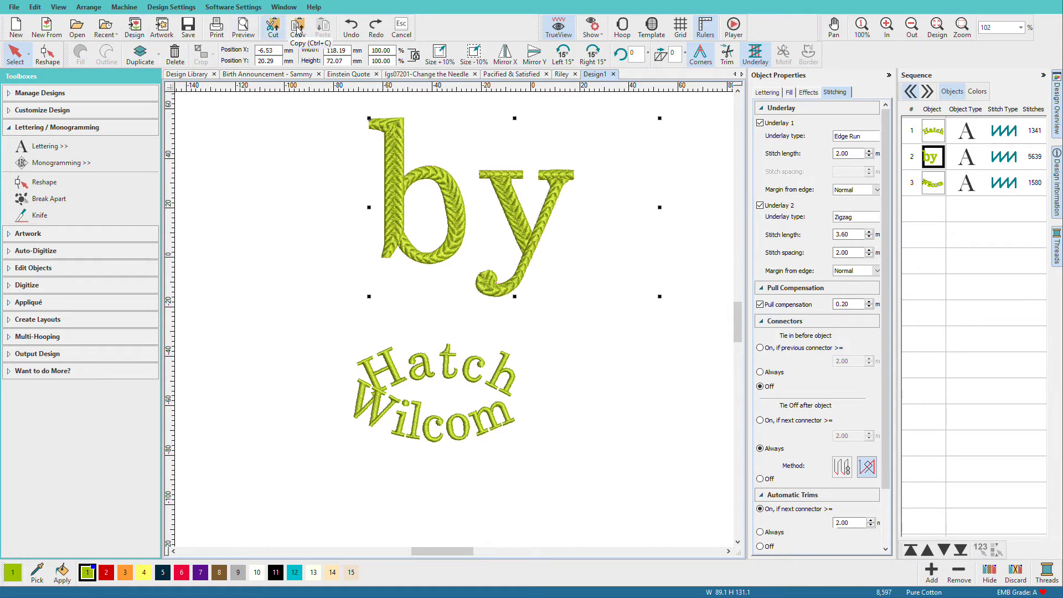
pyautogui.click(352, 25)
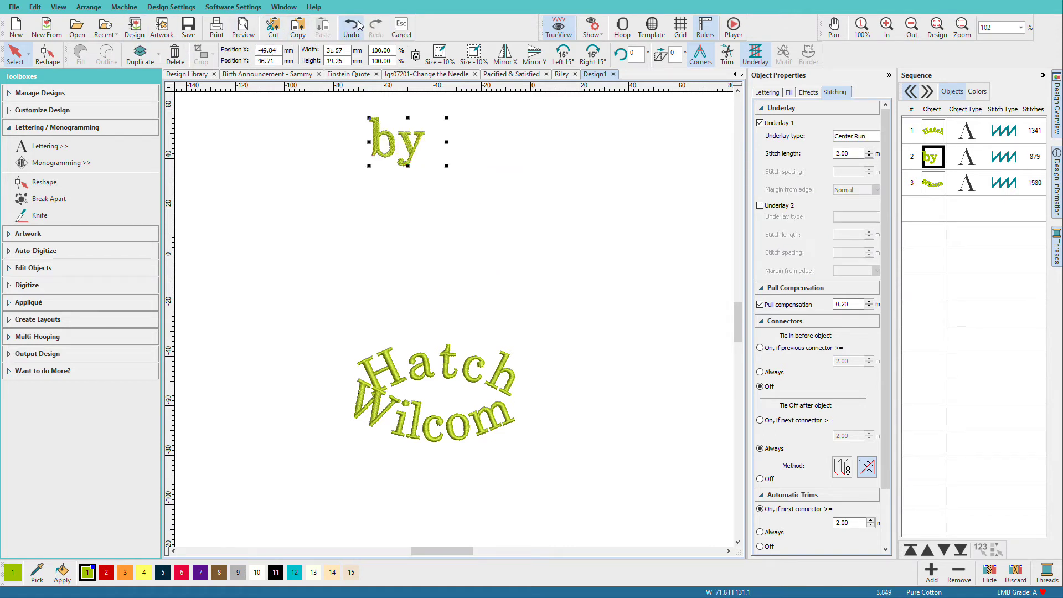
pyautogui.click(540, 151)
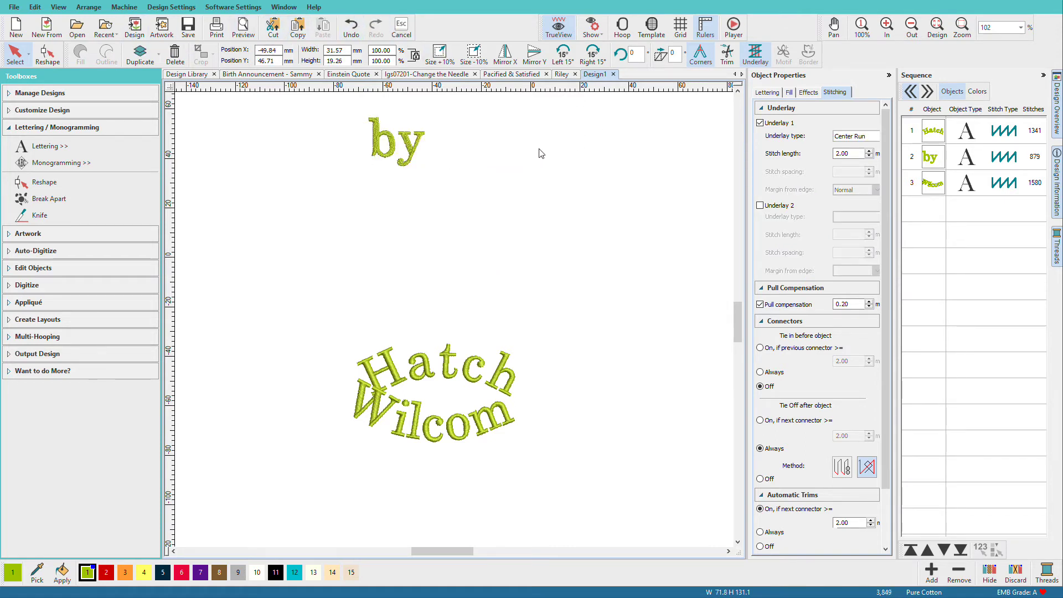
pyautogui.click(376, 139)
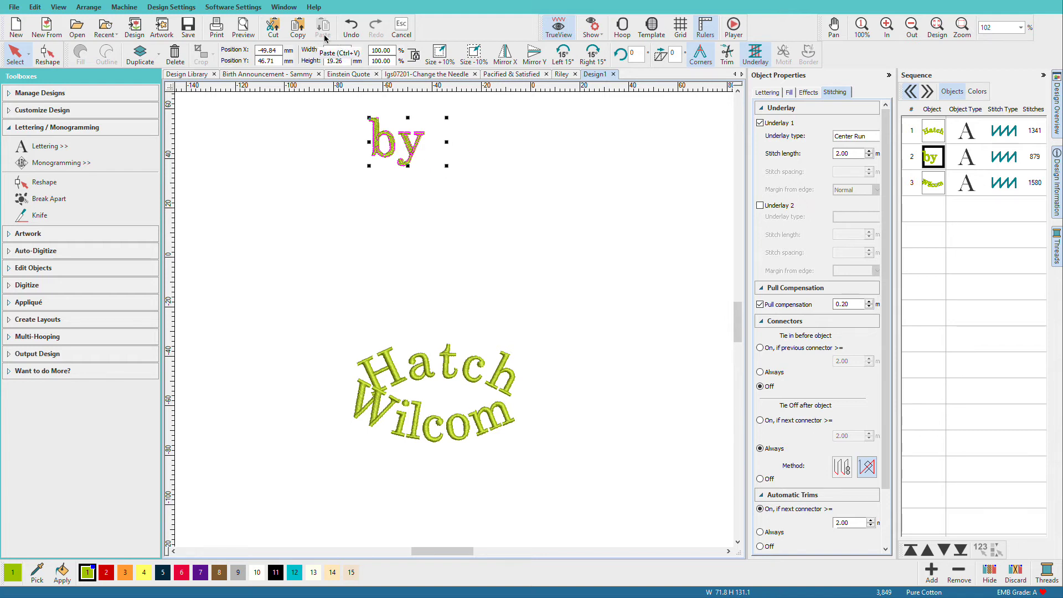
pyautogui.click(351, 27)
pyautogui.click(807, 99)
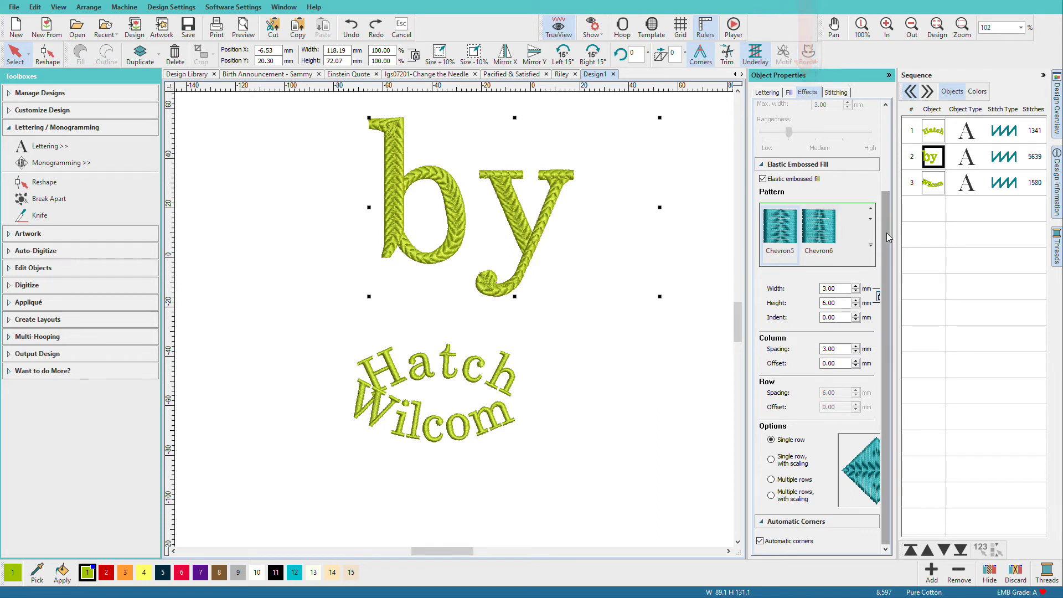
# Step: Try then remove a both-sides feather edge and disable elastic embossed fill, leaving plain satin at 3405 stitches
pyautogui.moveTo(886, 240); pyautogui.dragTo(882, 137)
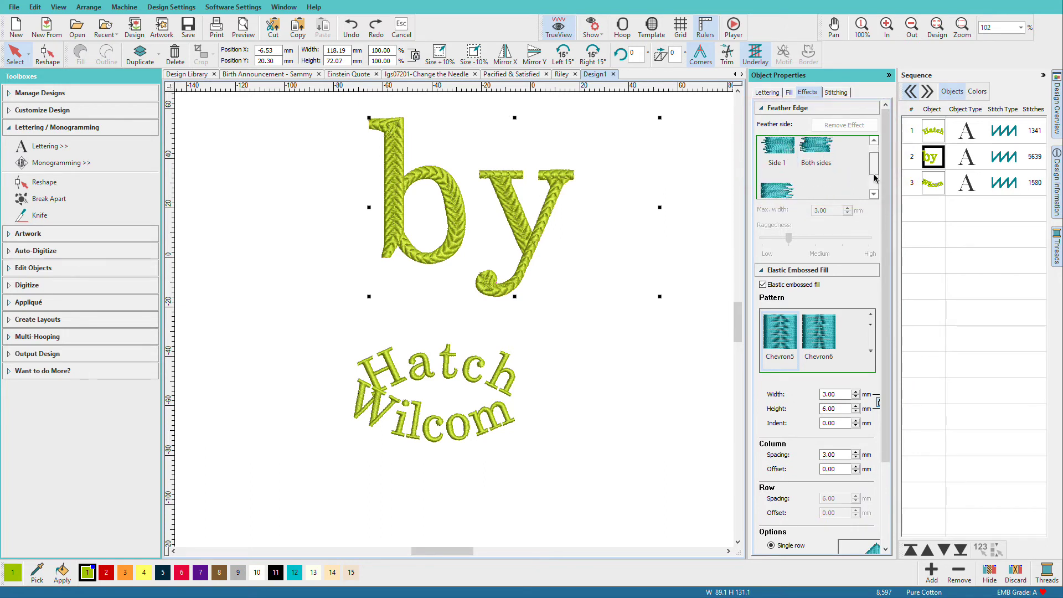
pyautogui.scroll(1, 873, 169)
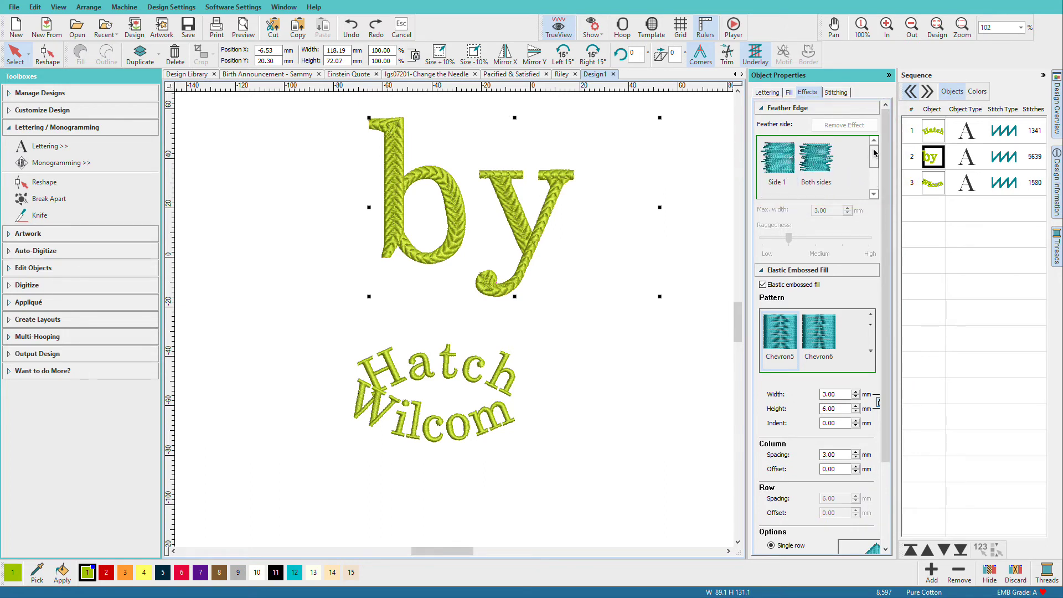
pyautogui.click(814, 164)
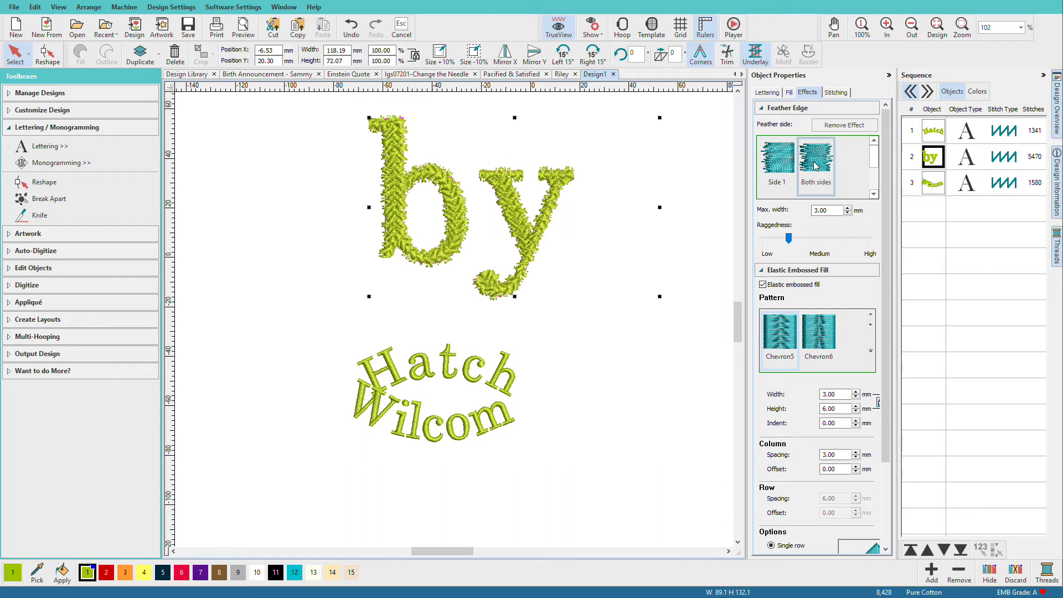
pyautogui.click(863, 128)
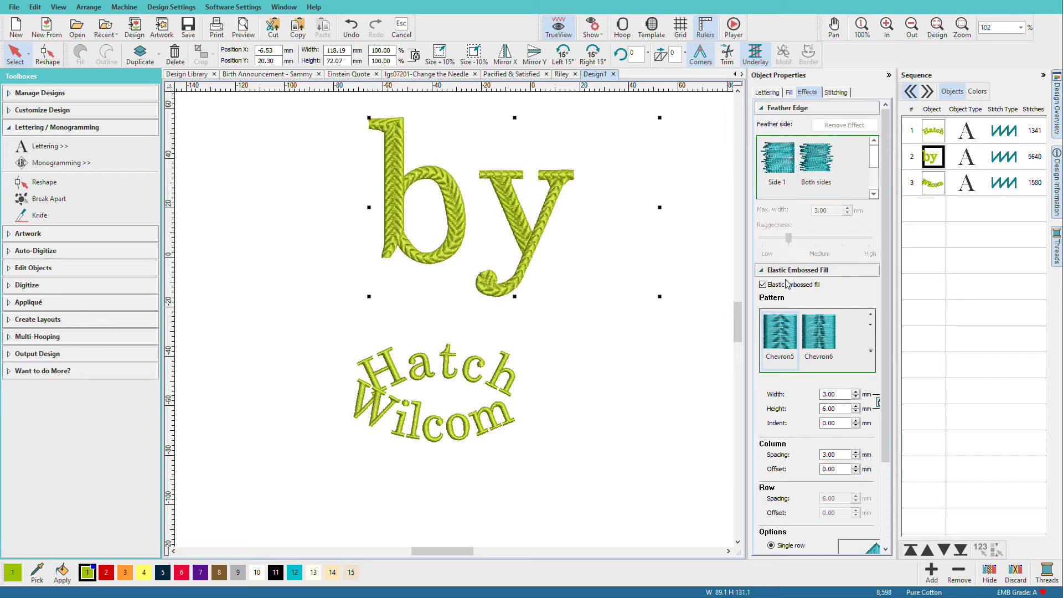
pyautogui.click(763, 285)
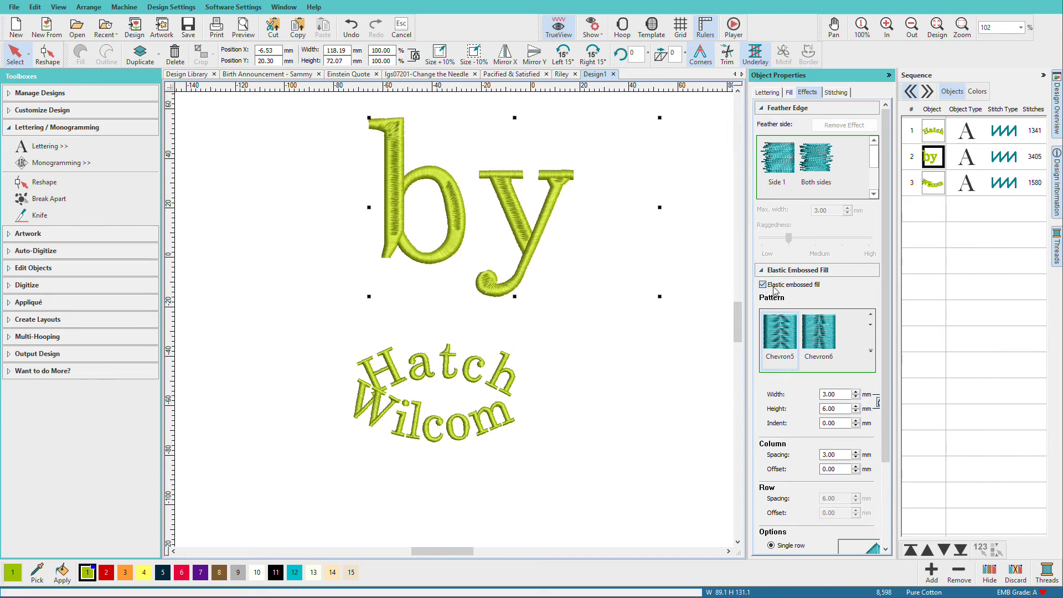